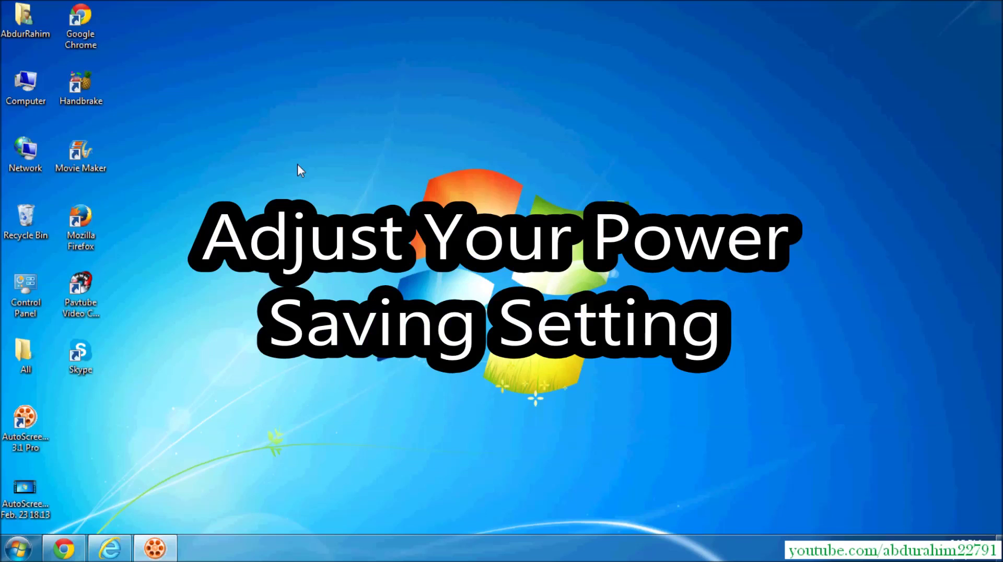
- Find Power Options by searching 'power' and switch the plan from Balanced to High performance
left_click(18, 549)
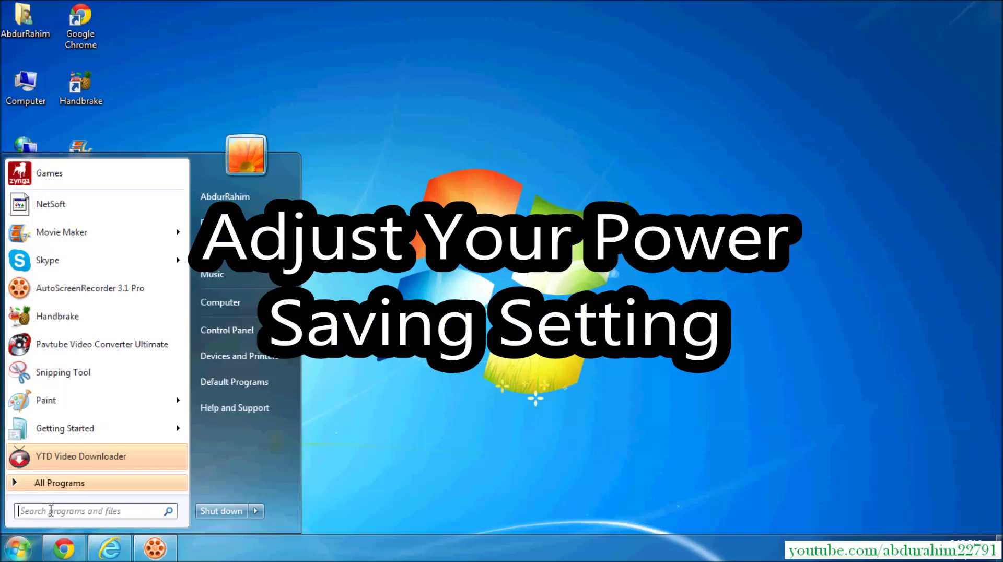
type("po")
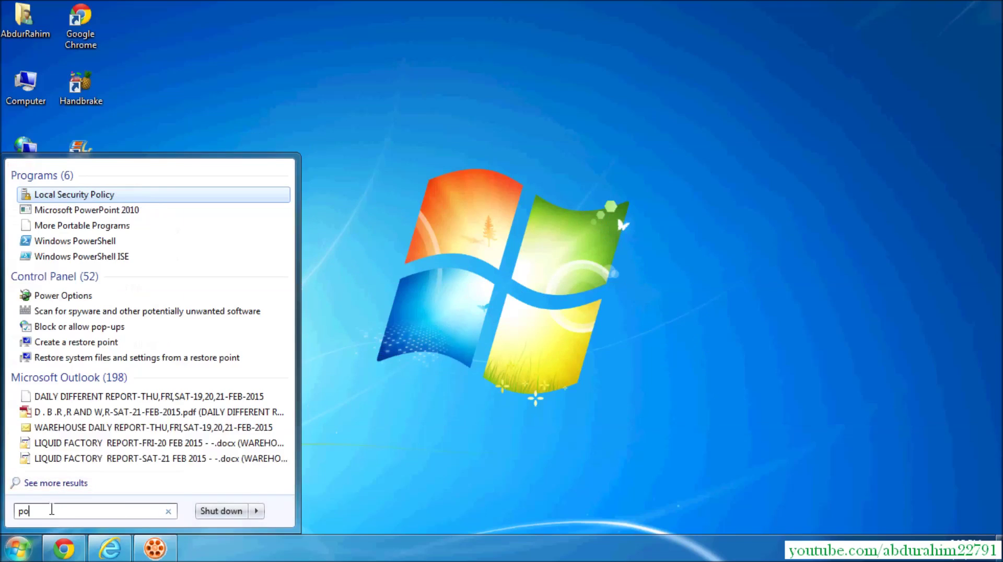
type("wer")
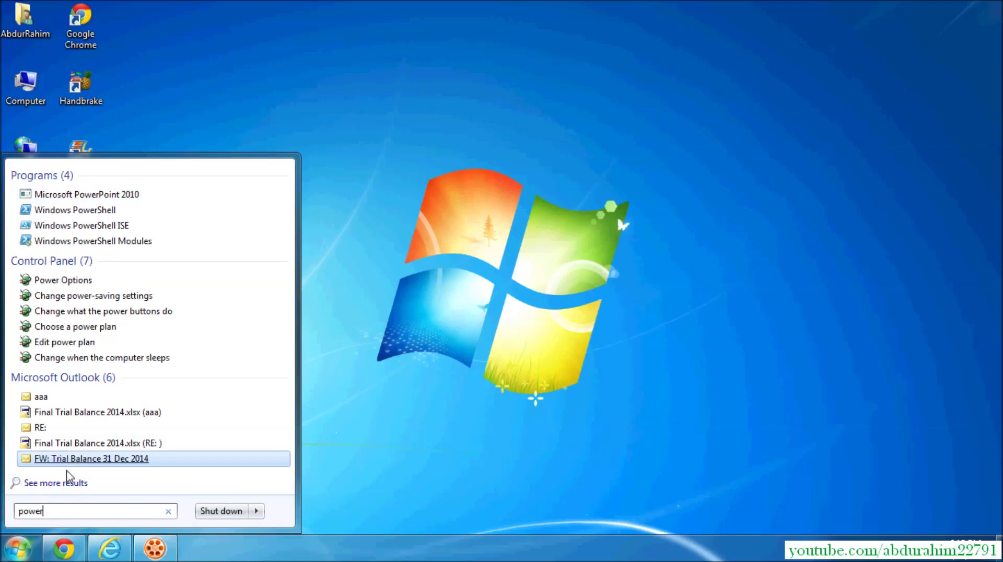
left_click(66, 282)
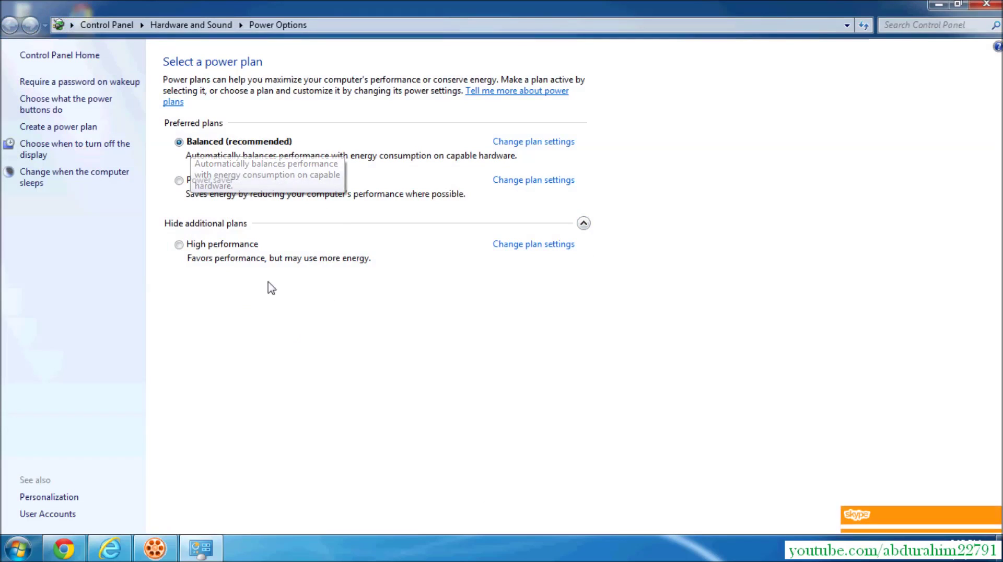
left_click(178, 245)
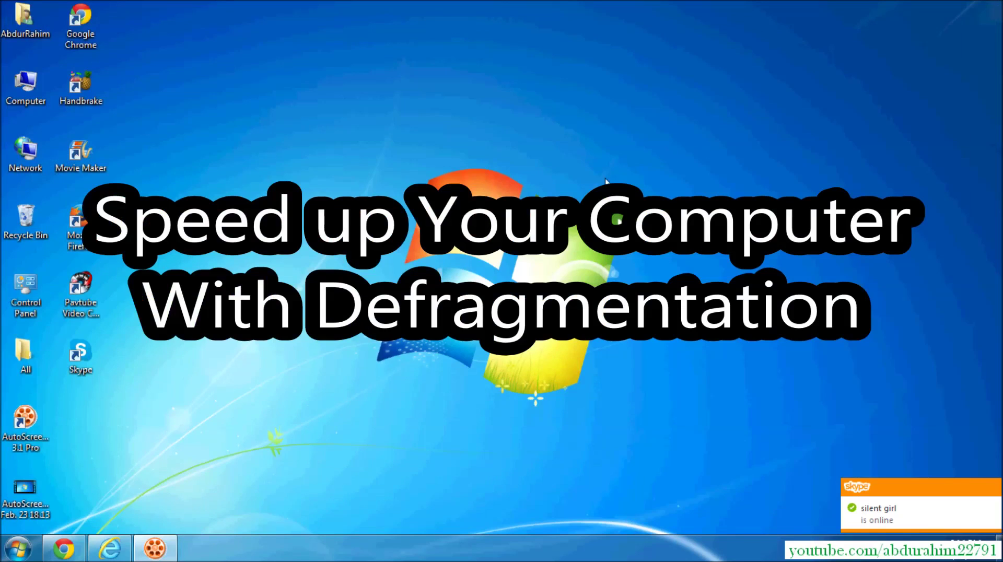
- Launch Disk Defragmenter by searching 'defr' and select the Window (C:) drive
left_click(18, 548)
type("d")
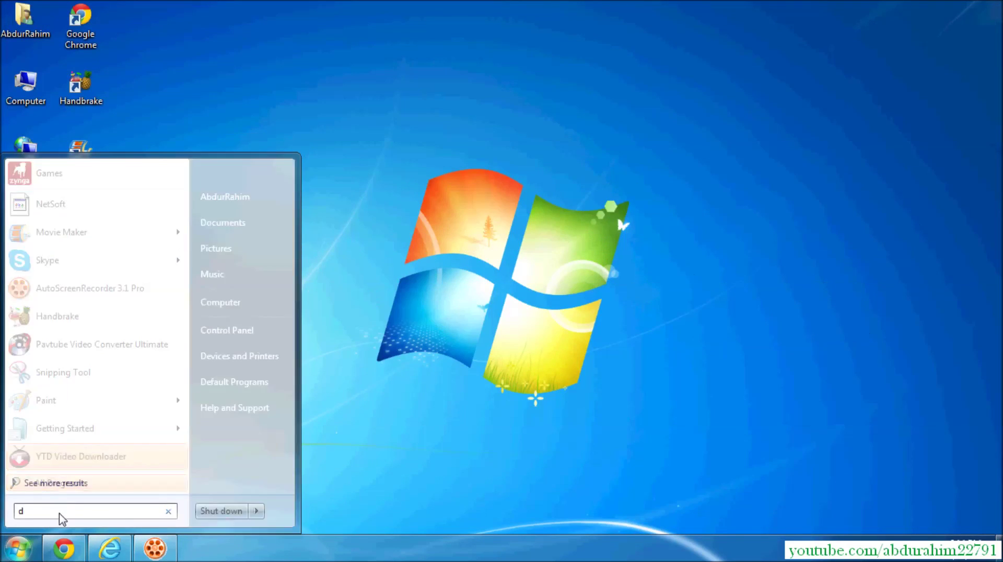
type("efr")
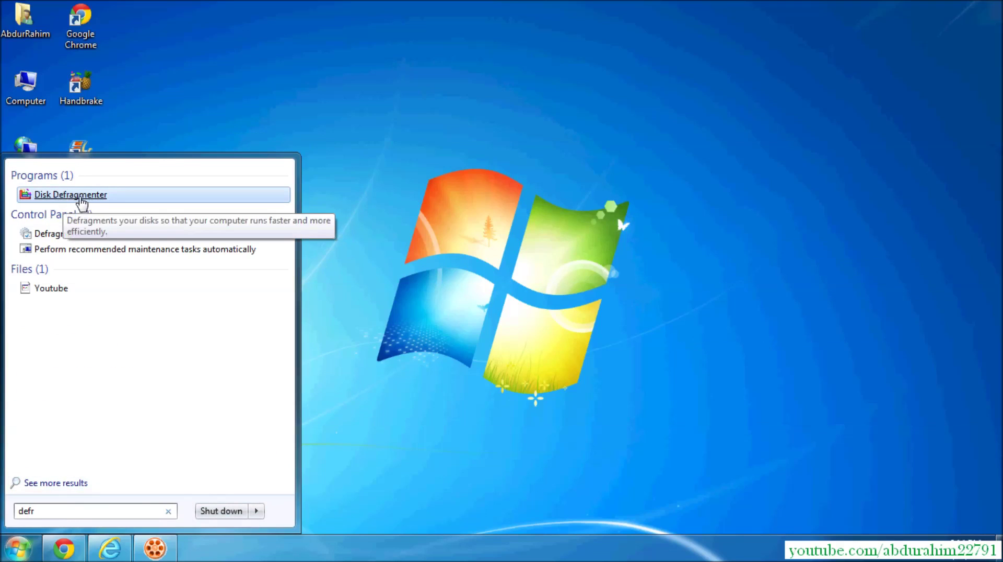
left_click(83, 198)
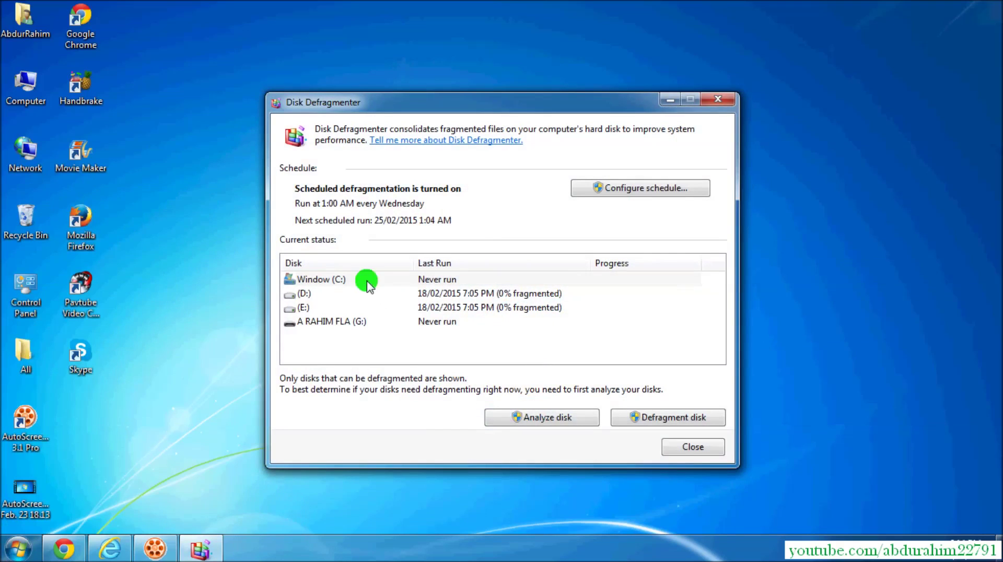
left_click(353, 281)
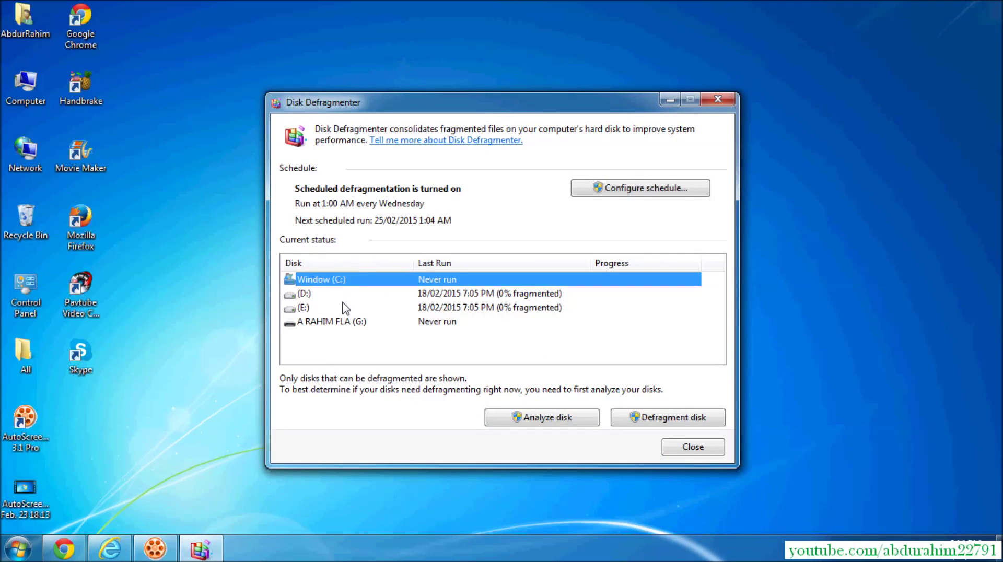
left_click(338, 281)
- Start defragmenting Window (C:), stop the operation, and minimise the defragmenter
left_click(683, 421)
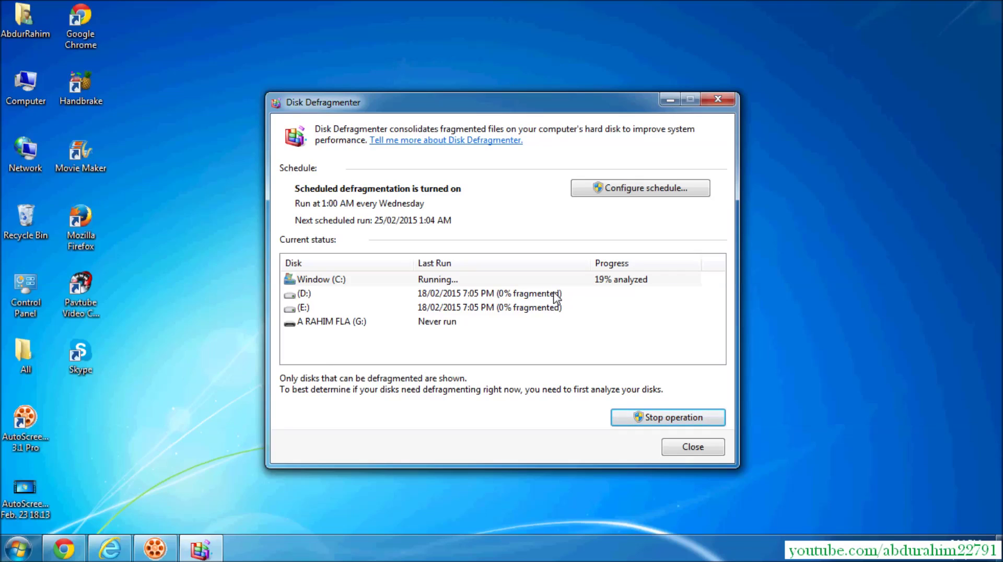
left_click(674, 418)
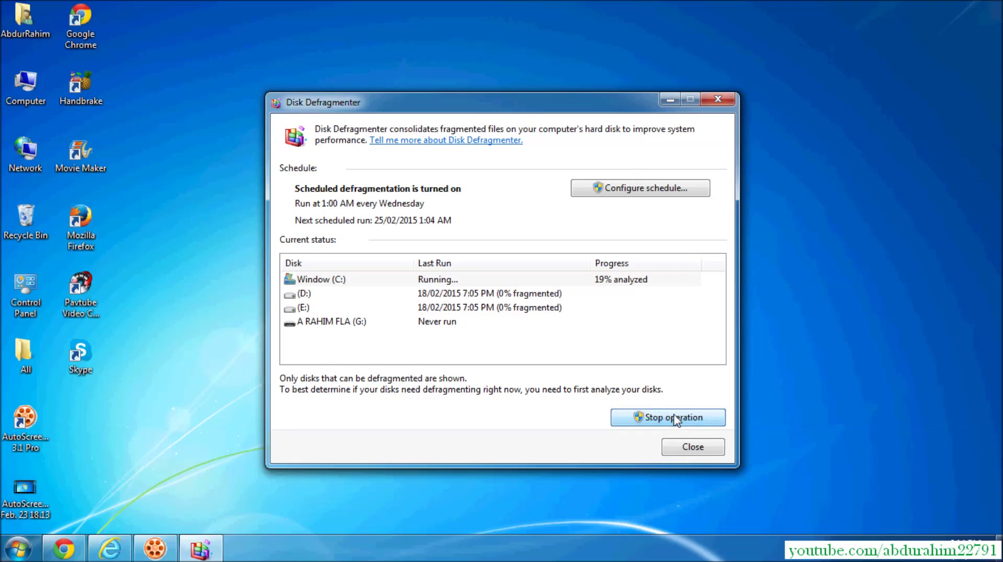
left_click(669, 100)
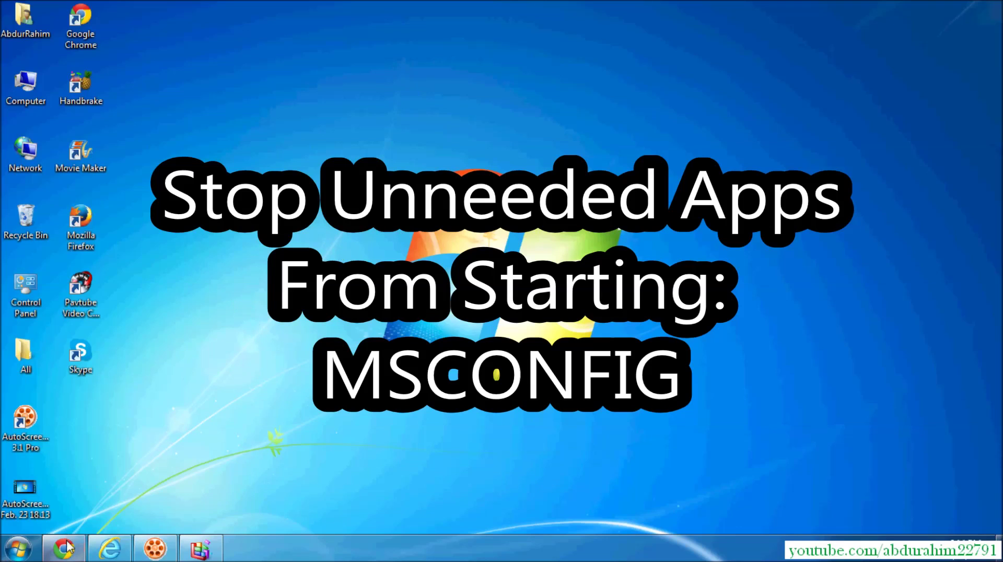
- Launch msconfig and show the Startup programs list
left_click(19, 548)
left_click(49, 510)
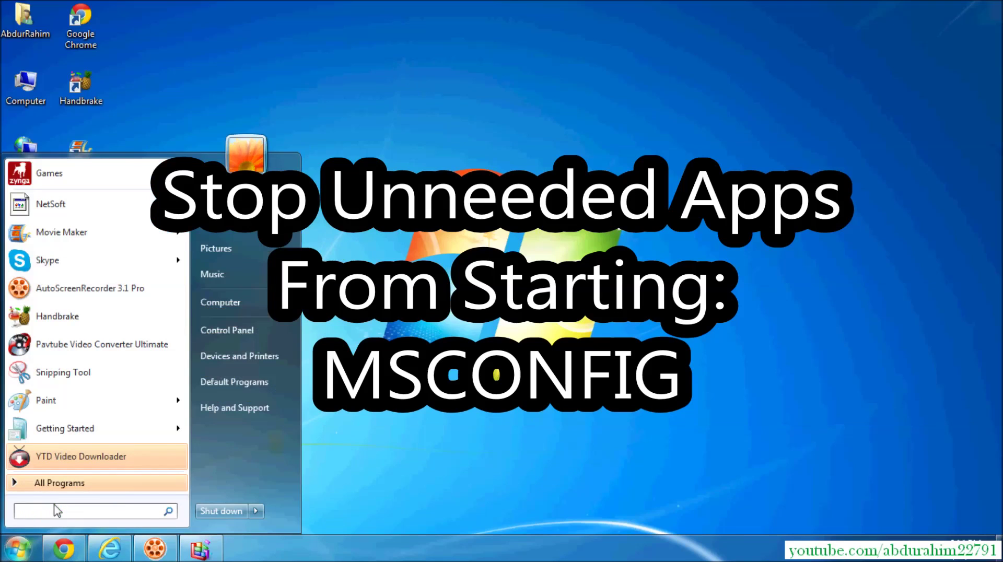
type("msconf")
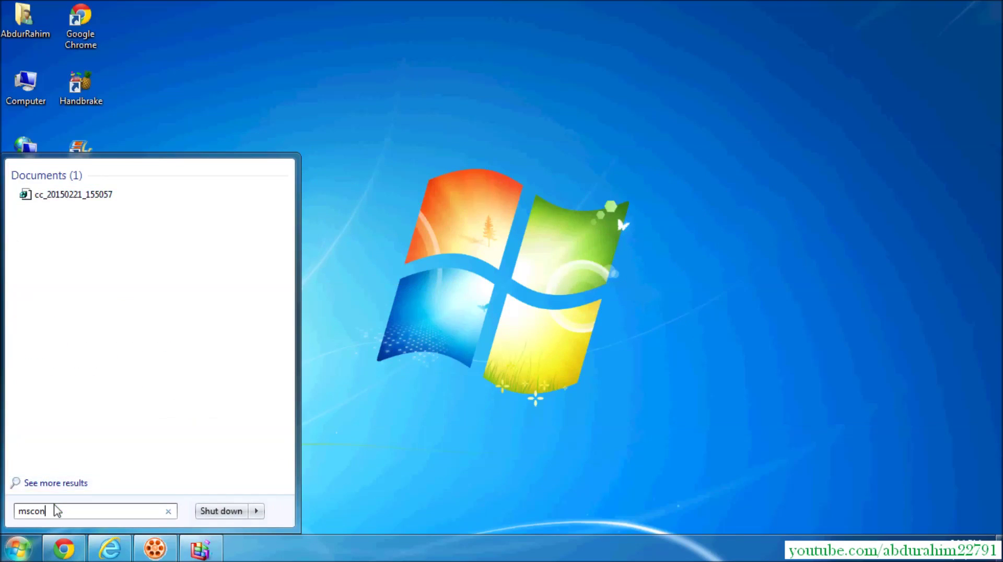
type("ig")
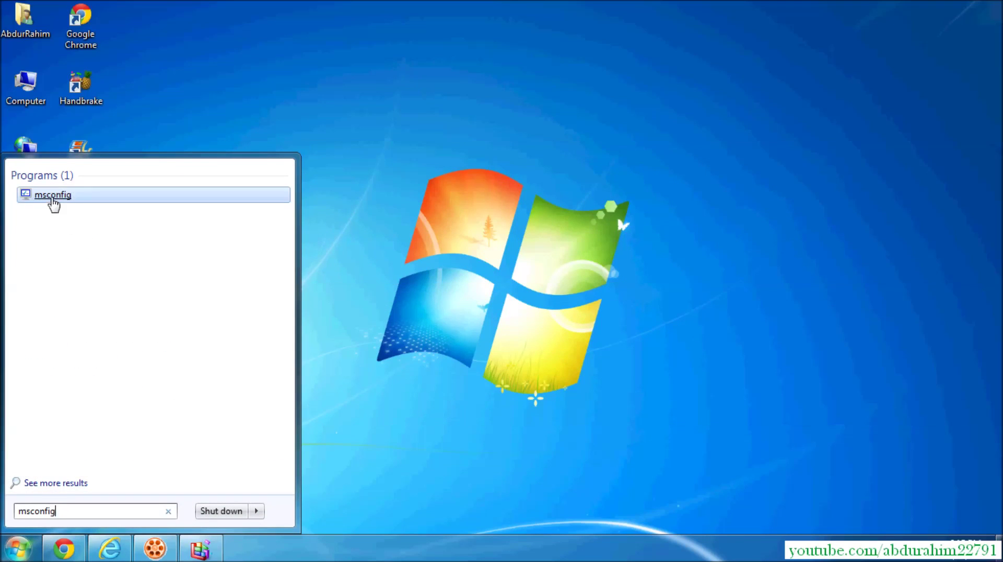
left_click(54, 199)
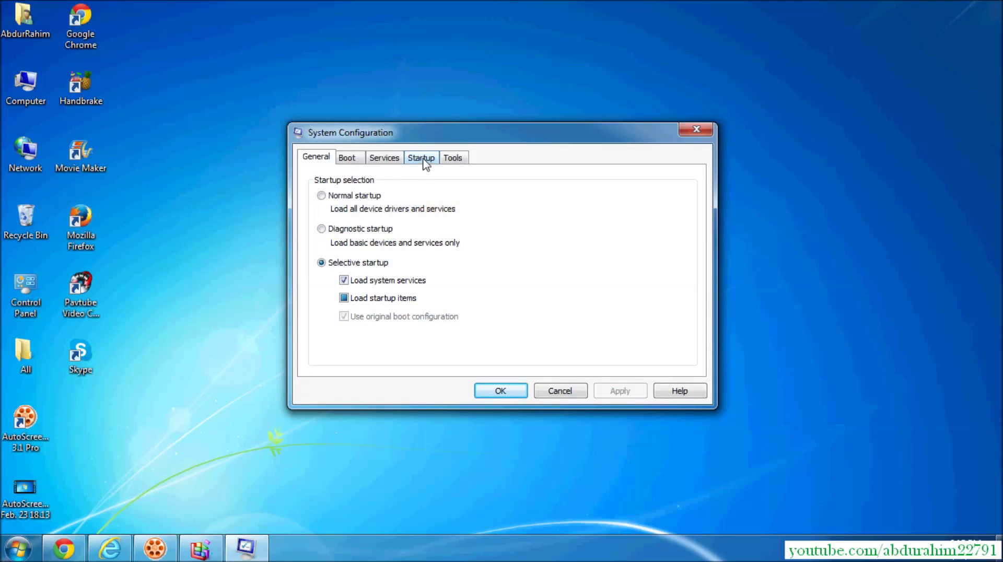
left_click(423, 158)
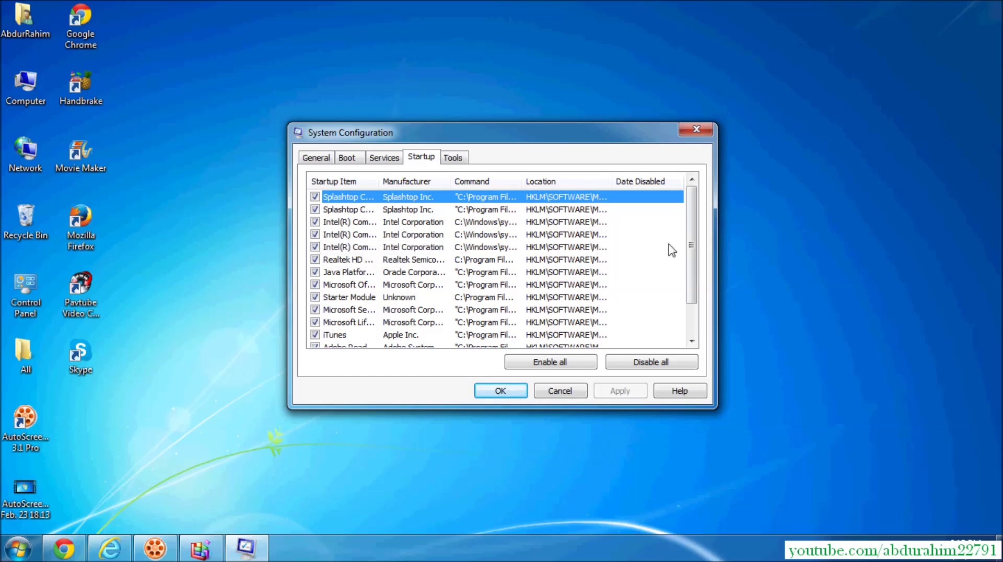
- Disable iTunes and Adobe Reader and Acrobat at startup, apply, and exit without restart
left_click_drag(690, 232, 692, 262)
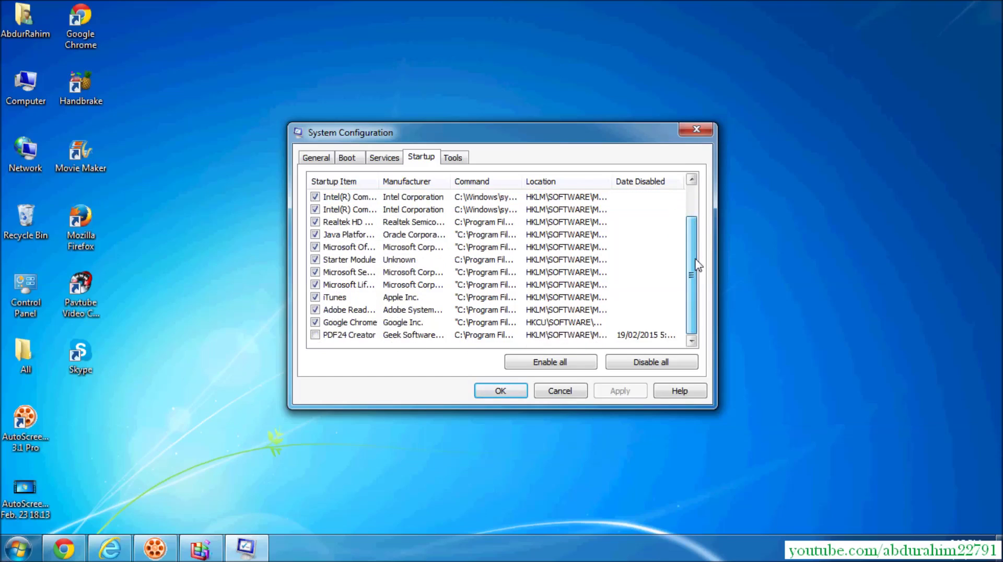
left_click(315, 297)
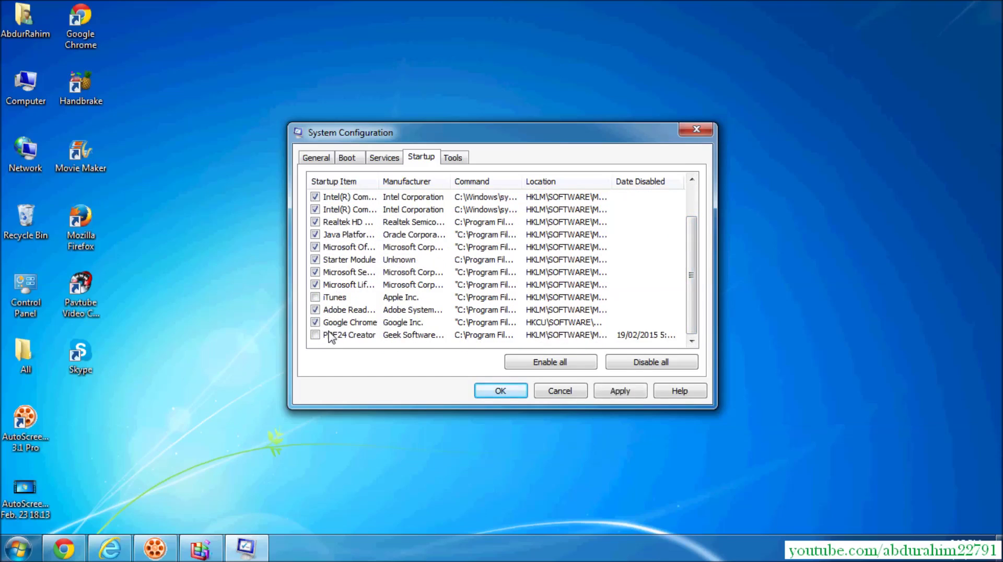
left_click(315, 310)
left_click_drag(379, 185, 440, 190)
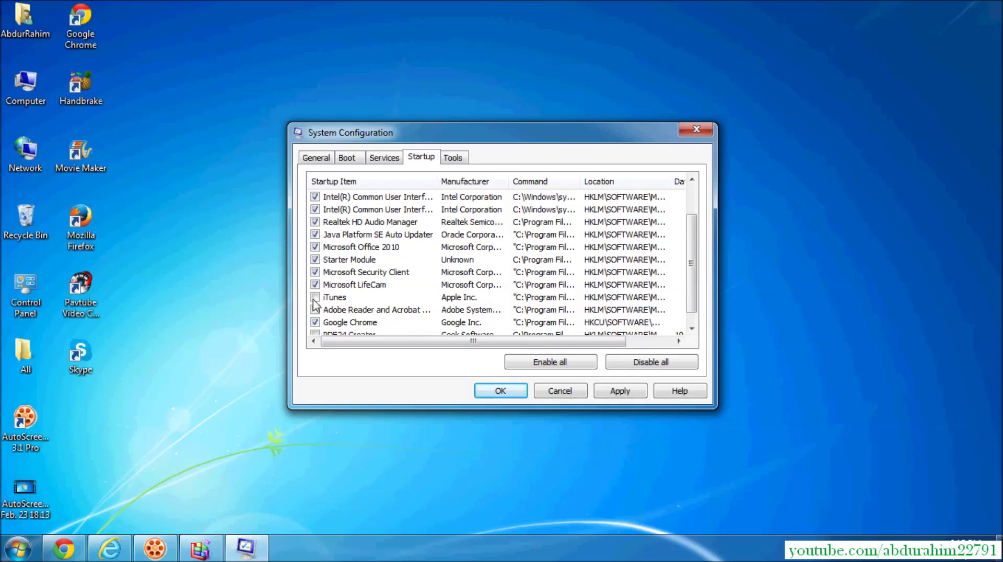
left_click(315, 310)
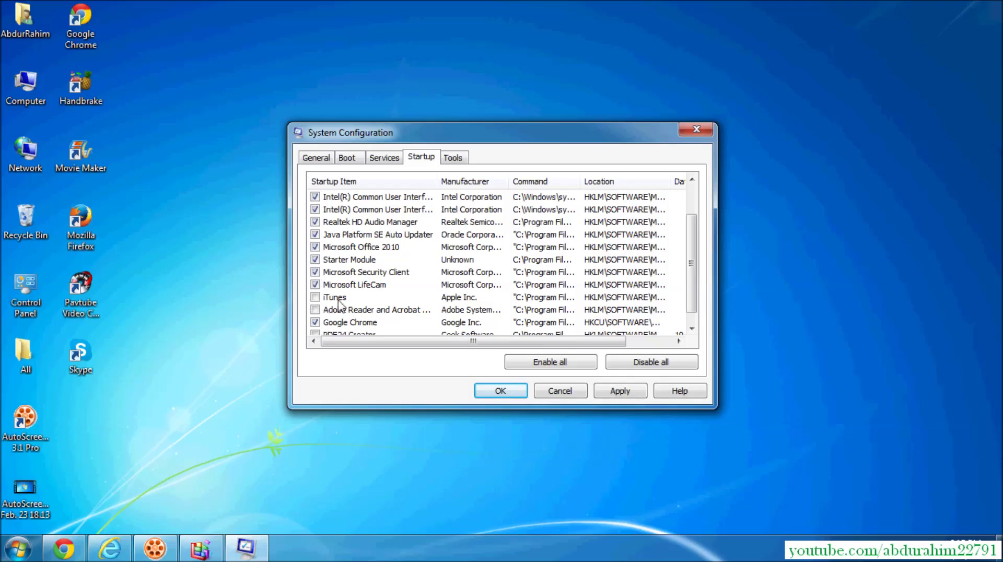
left_click(620, 391)
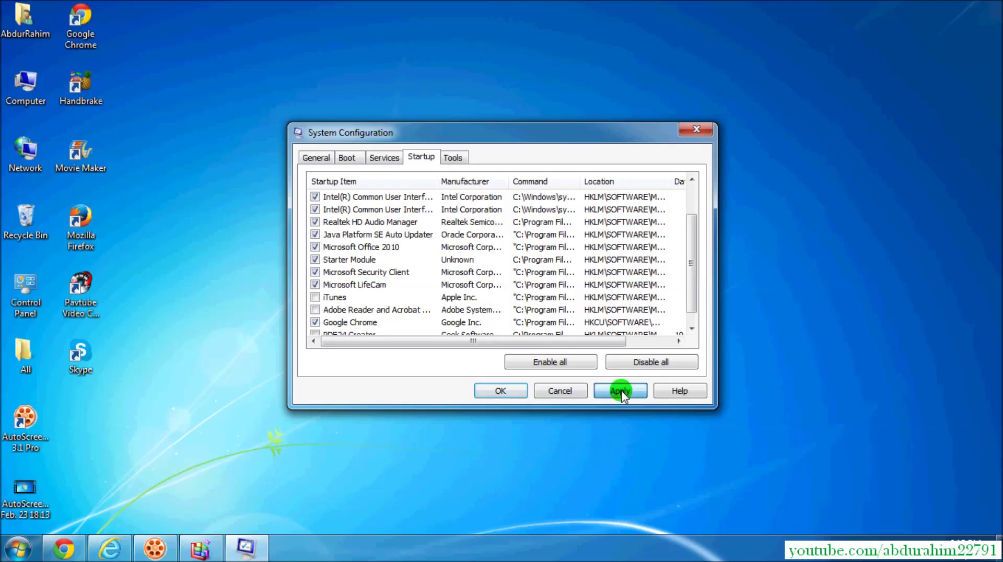
left_click(500, 390)
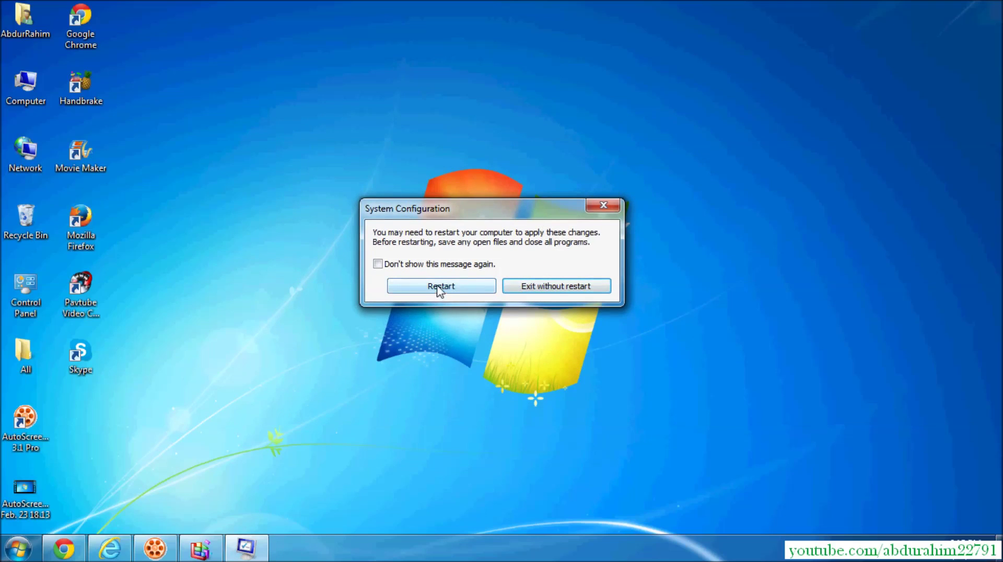
left_click(561, 289)
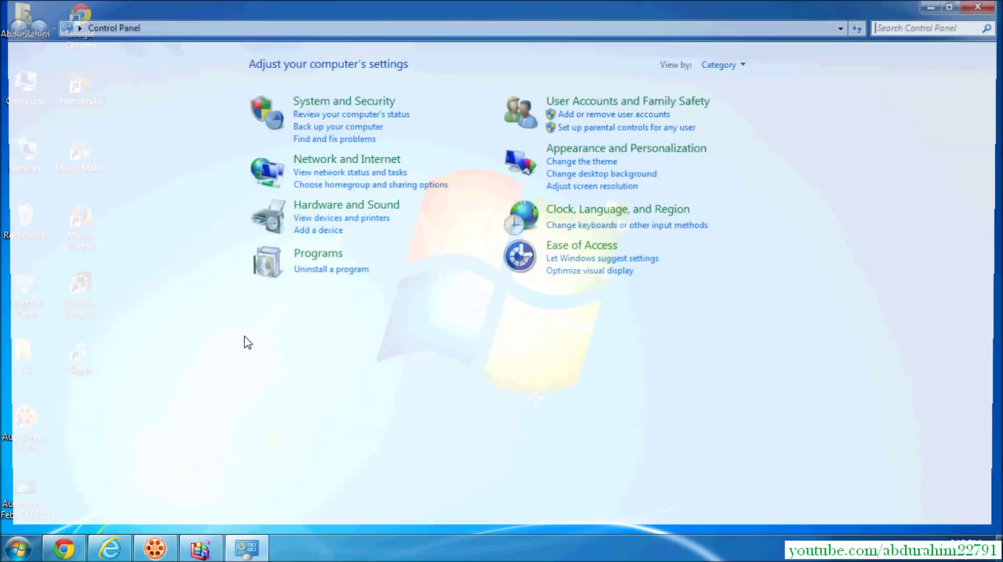
- Open Hardware and Sound > Display in Control Panel, then bring up the AMD driver page
left_click(743, 64)
left_click(739, 82)
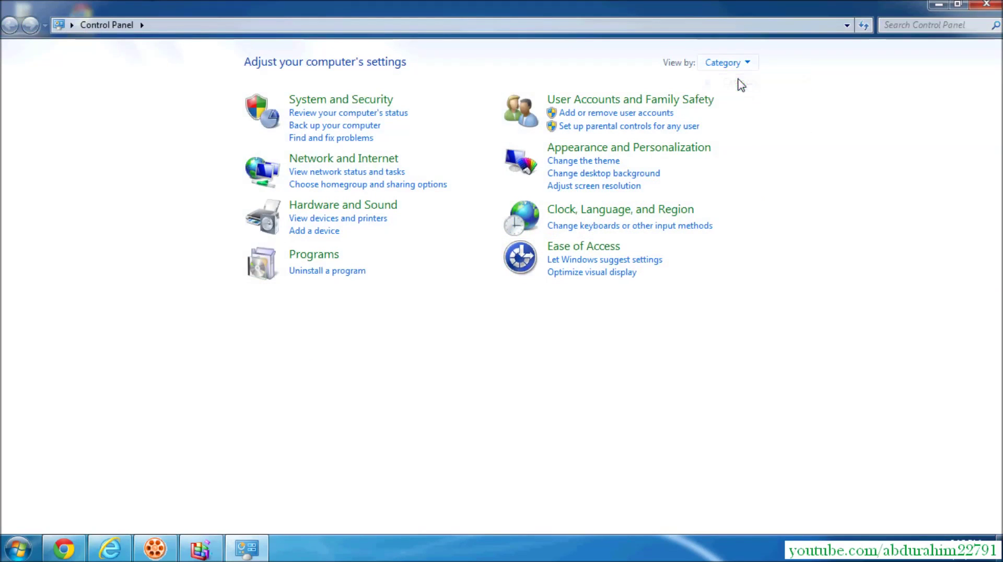
left_click(367, 206)
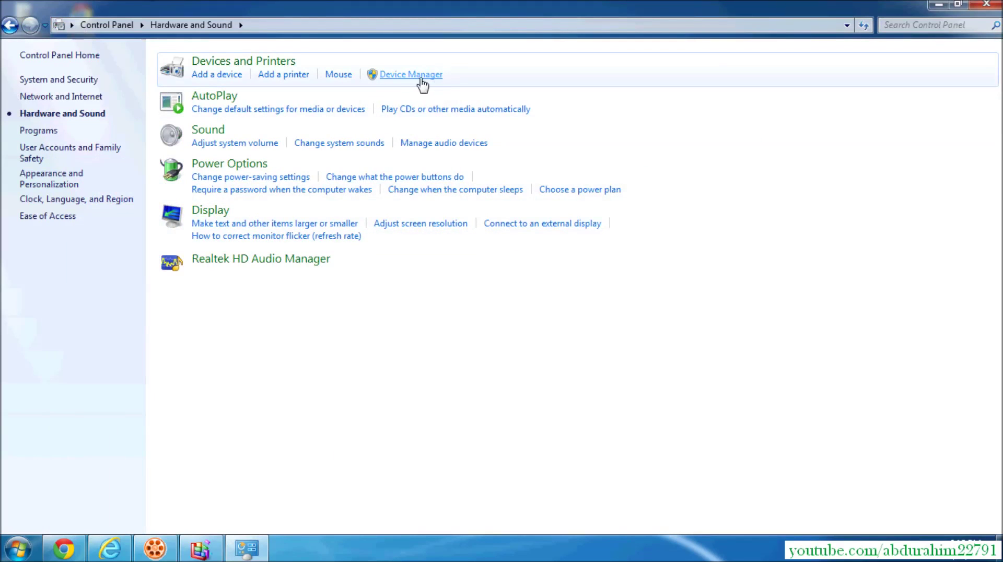
left_click(211, 214)
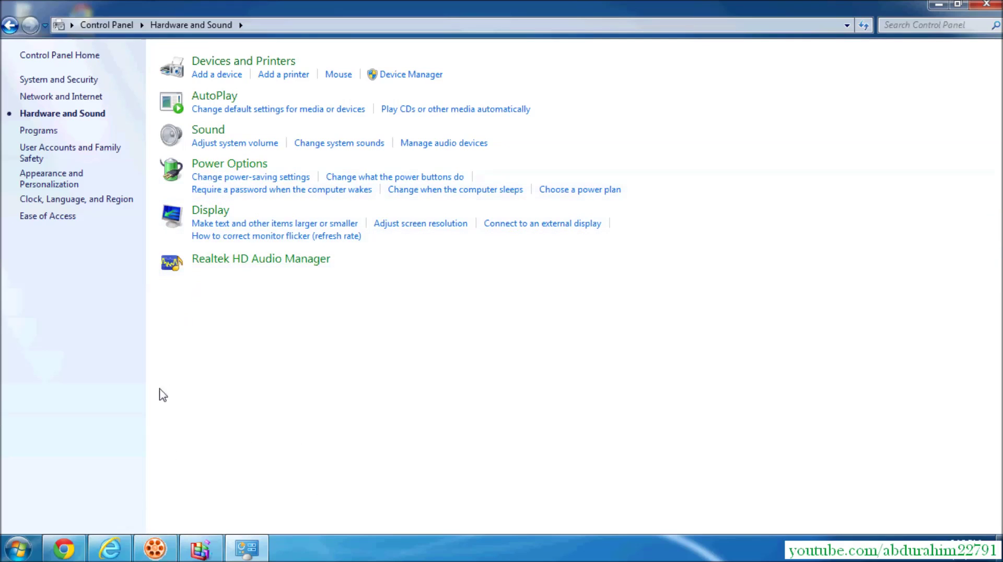
left_click(211, 212)
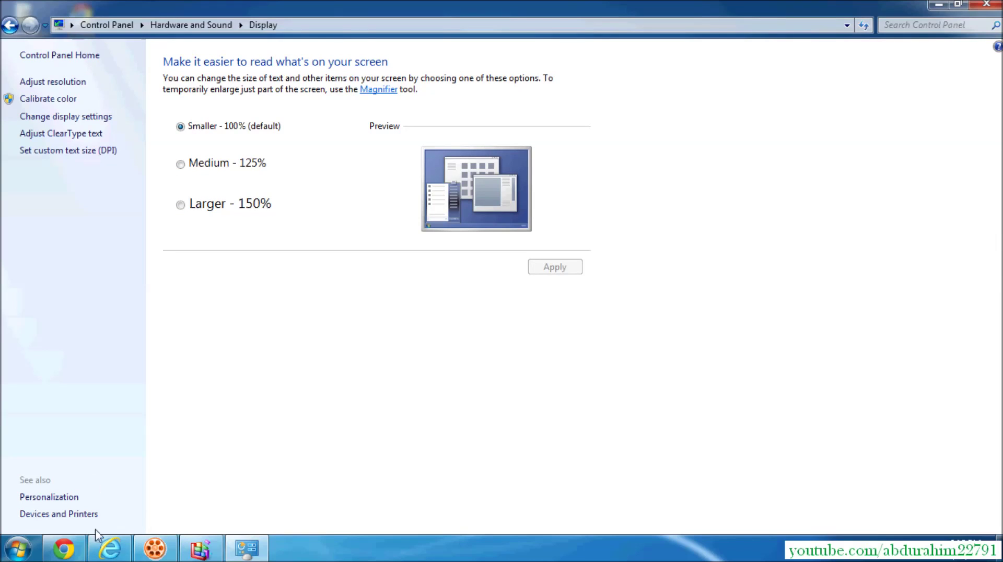
left_click(107, 547)
left_click(221, 27)
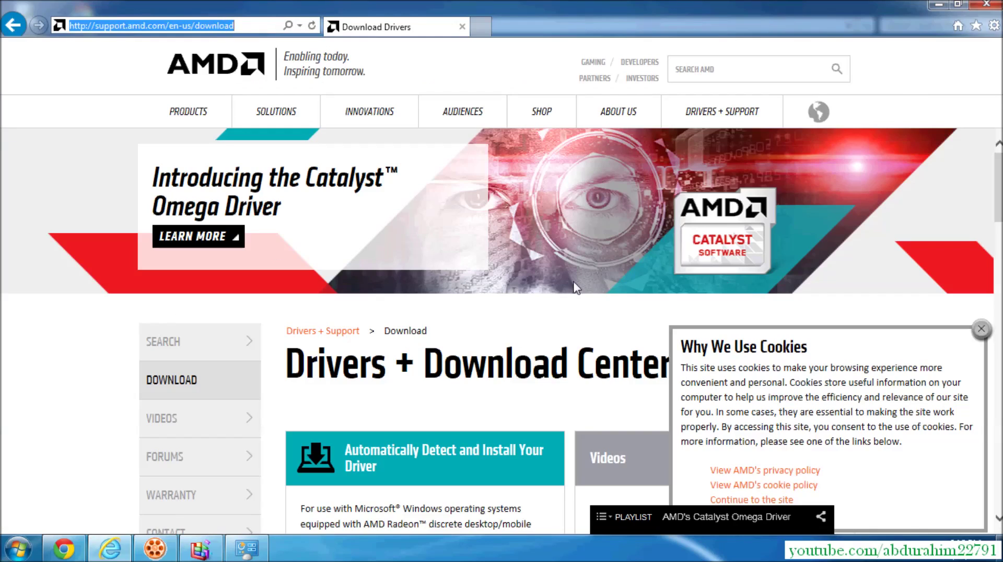
- Dismiss the AMD cookie notice and scroll to the manual driver selection form
left_click(79, 312)
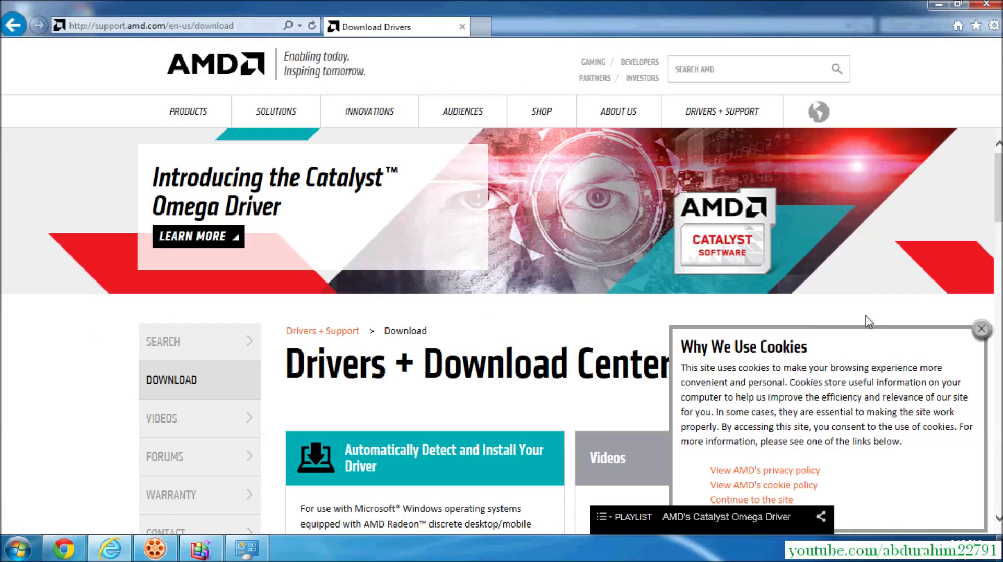
left_click(981, 329)
scroll(510, 340, "down", 3)
scroll(511, 340, "down", 4)
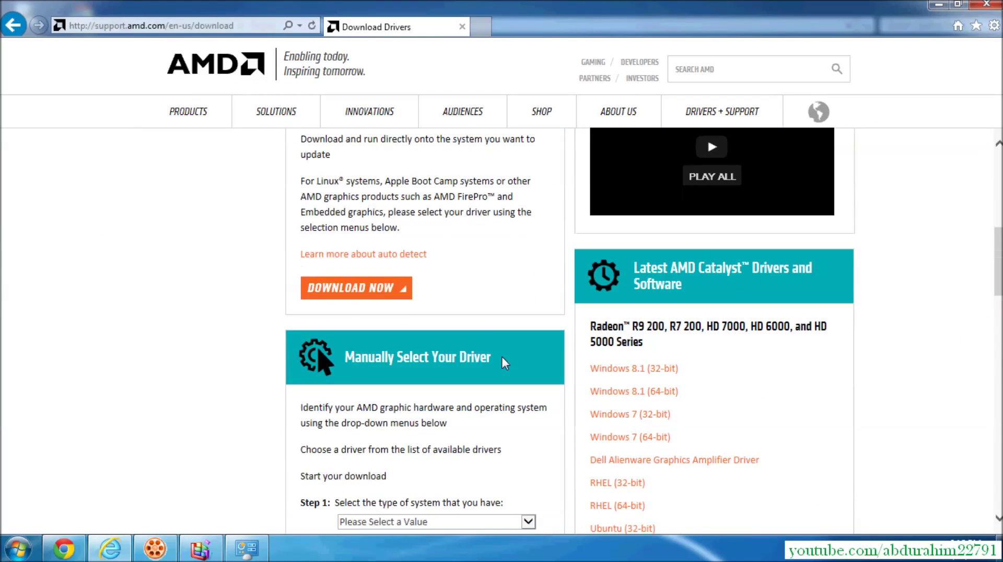
scroll(381, 345, "down", 3)
scroll(395, 292, "down", 3)
scroll(268, 268, "up", 2)
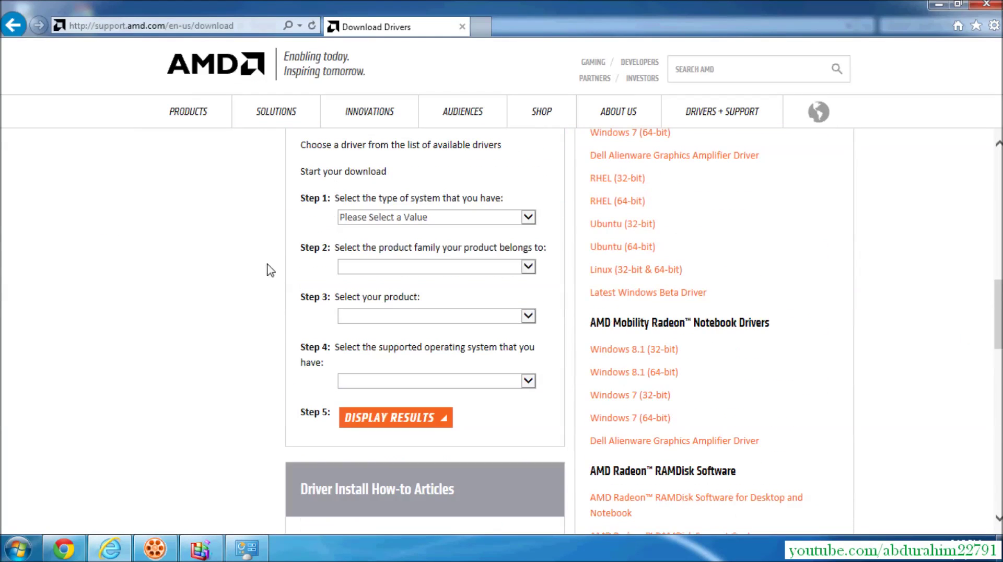
- Choose Desktop Graphics as system type and Auto Detect and Install as product family
left_click(451, 219)
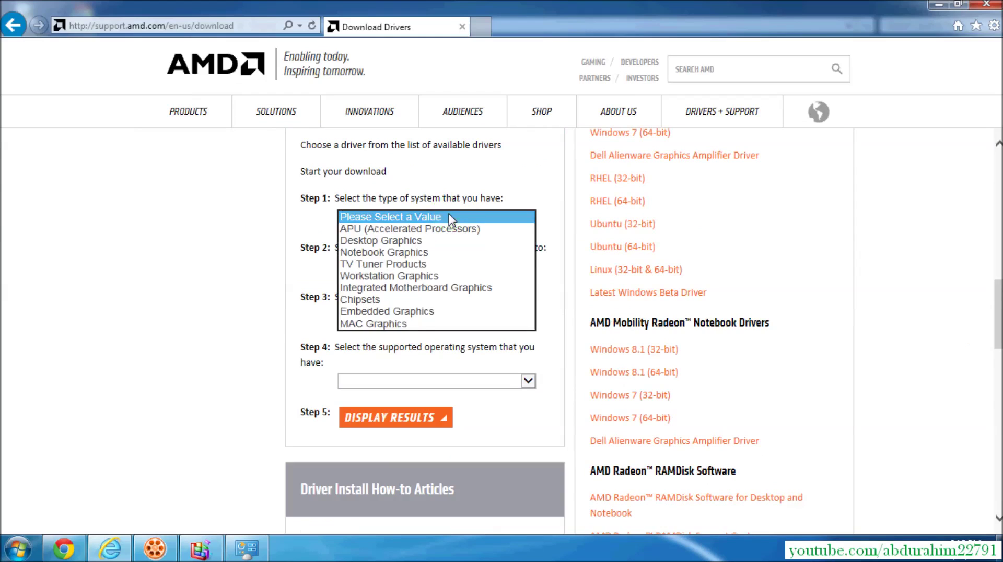
left_click(415, 242)
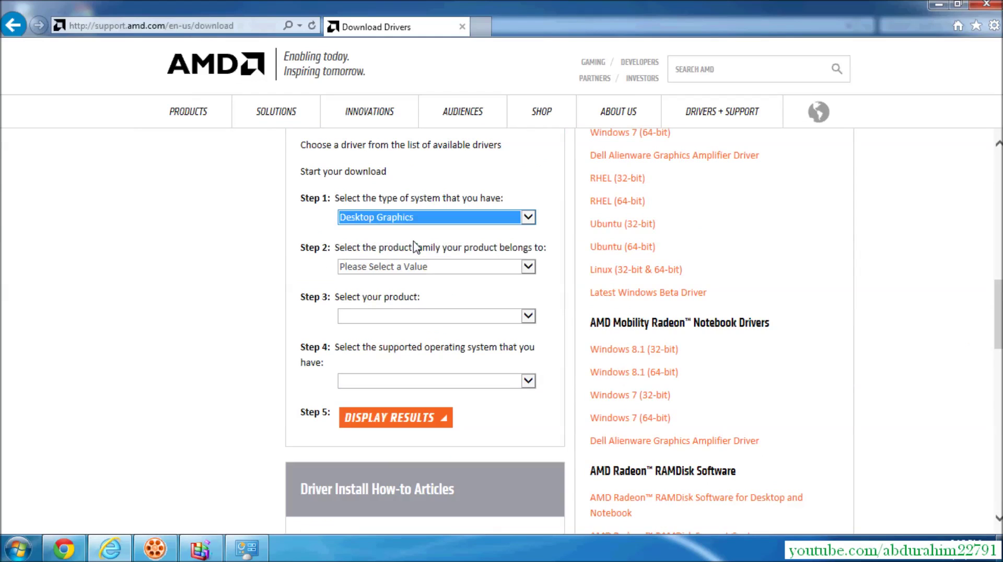
left_click(427, 269)
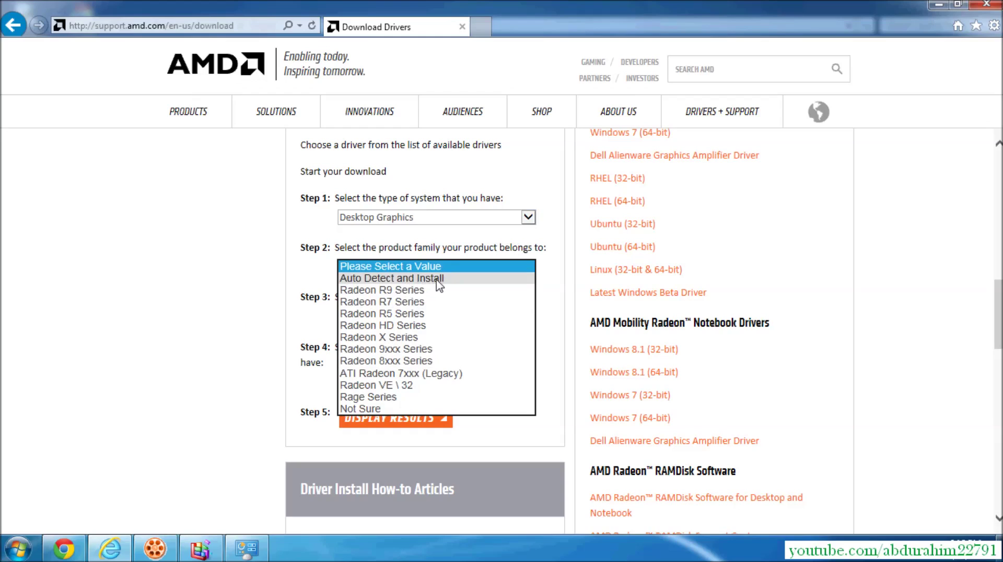
left_click(360, 280)
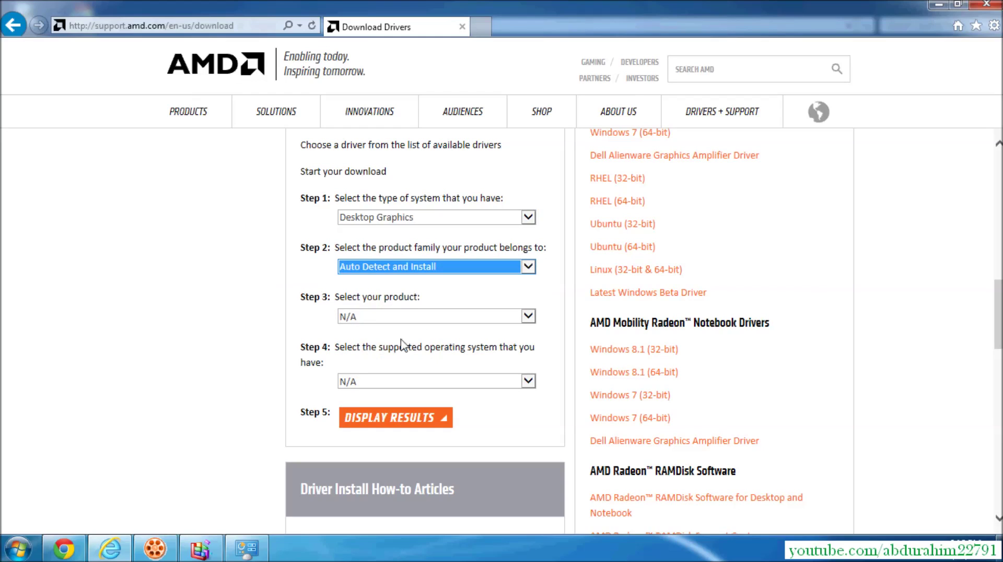